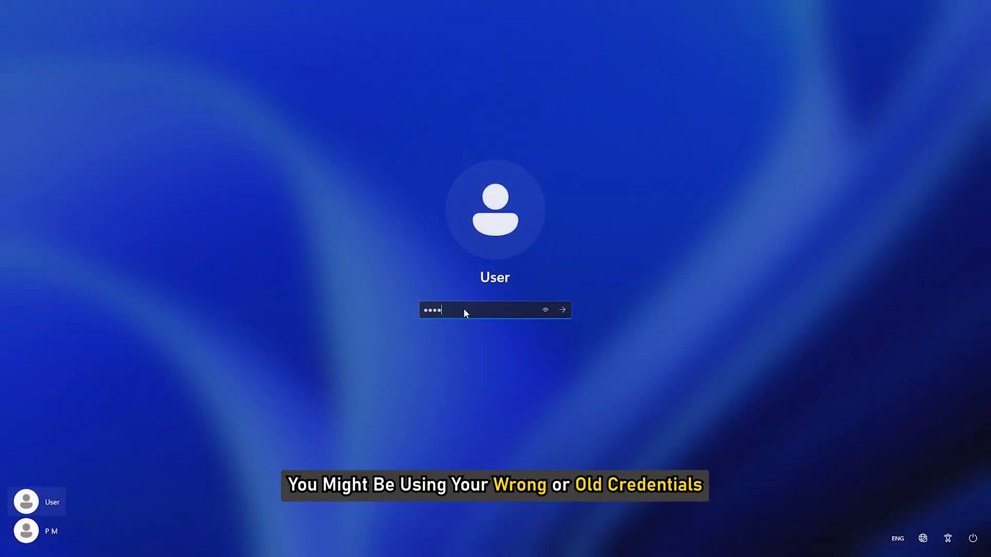
Step: Submit the entered password and get 'The password is incorrect. Try again.'
{"action": "key", "text": "Return"}
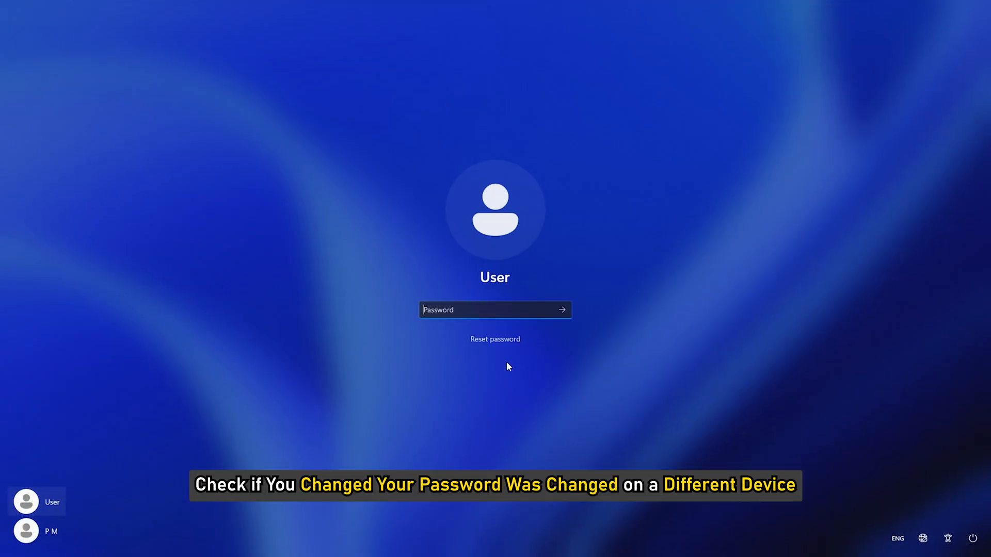
Step: Begin resetting the forgotten password, bringing up User's three security questions
{"action": "left_click", "coordinate": [496, 339]}
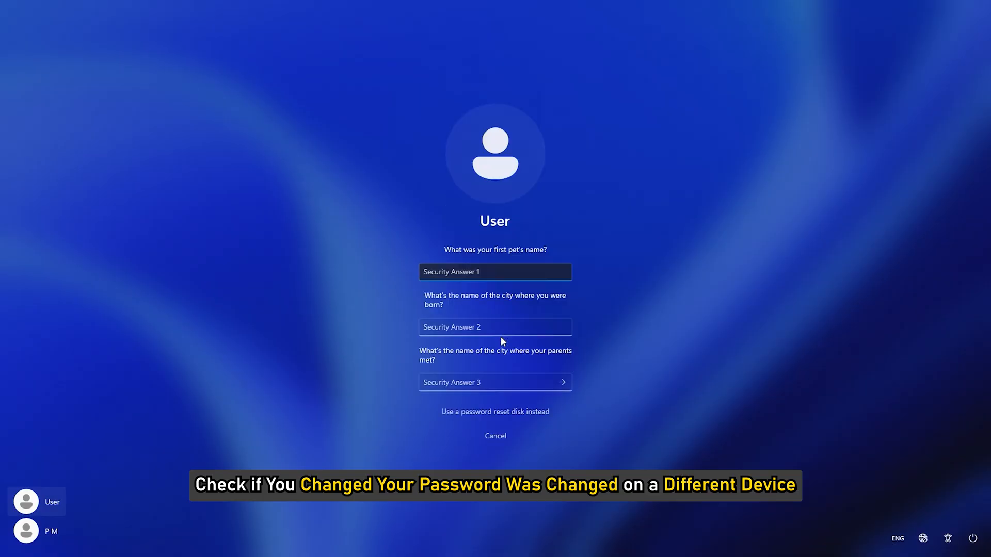